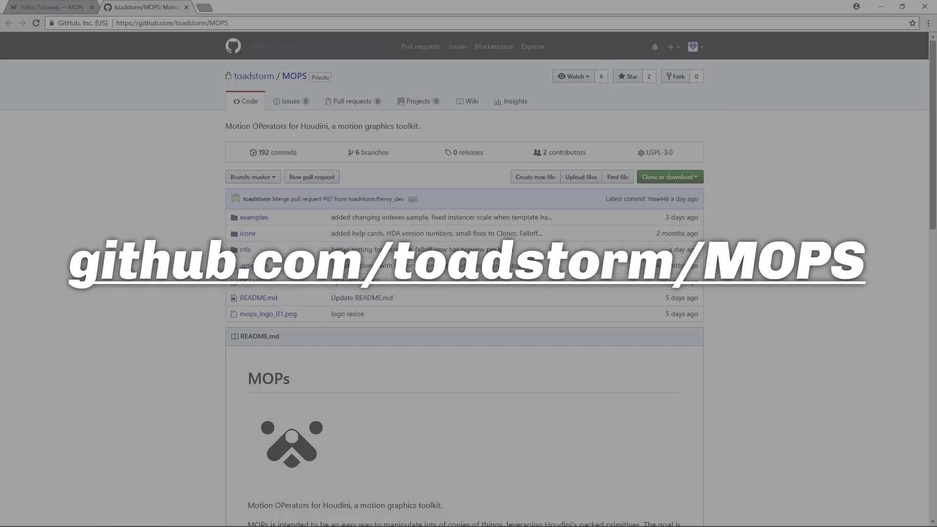
# - Open the clone or download options of the toadstorm/MOPS repository
pyautogui.click(669, 176)
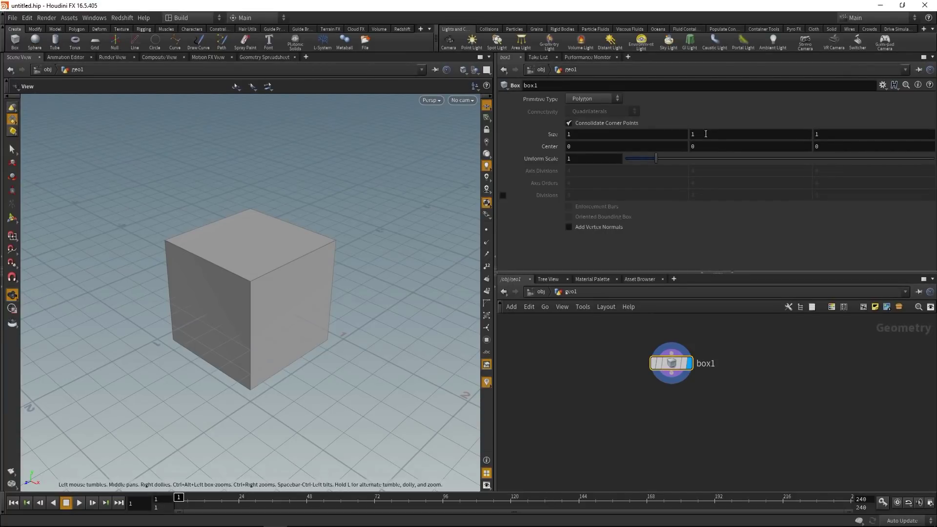
# - Flatten the box into a thin tile by setting its Y size to 0.1
pyautogui.click(705, 134)
pyautogui.write('.1')
pyautogui.press('Return')
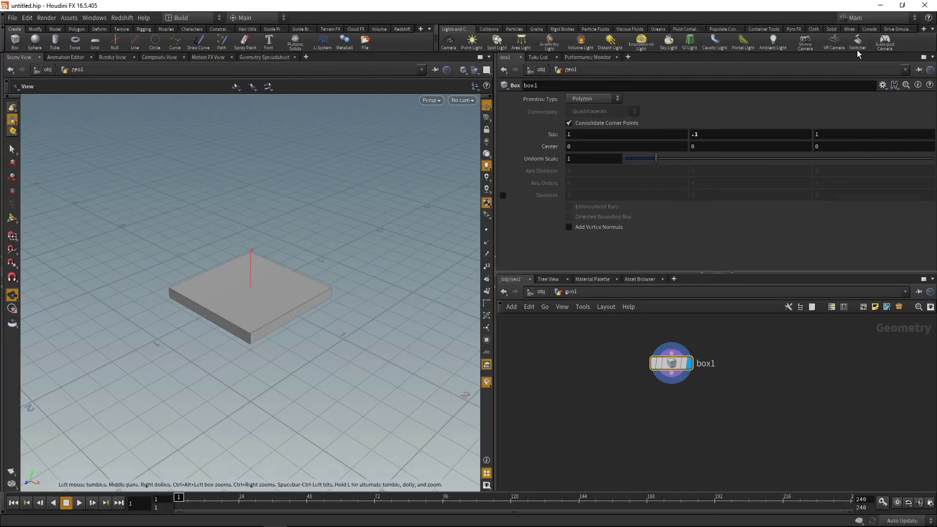
# - Add a MOPs Instancer beside the box, assign /obj/geo1/box1 as its instance object, and display the instancer
pyautogui.click(755, 385)
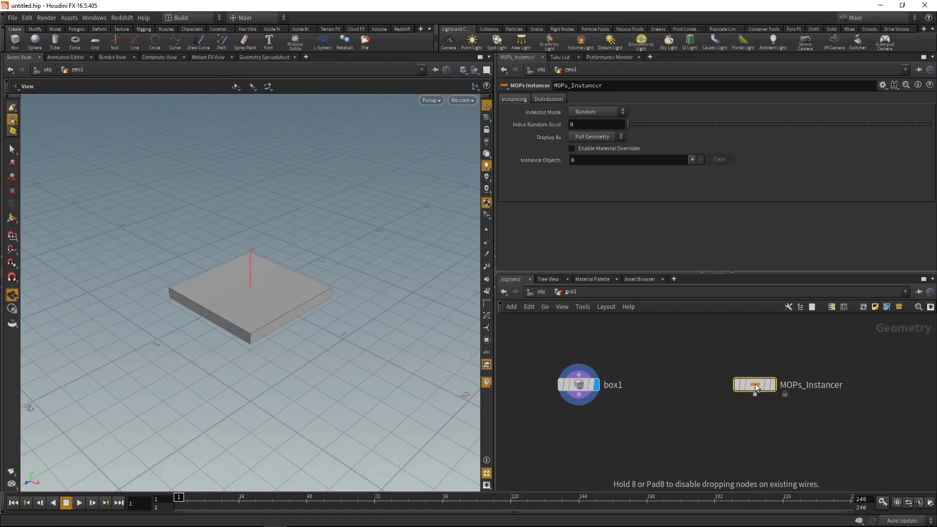
pyautogui.click(692, 160)
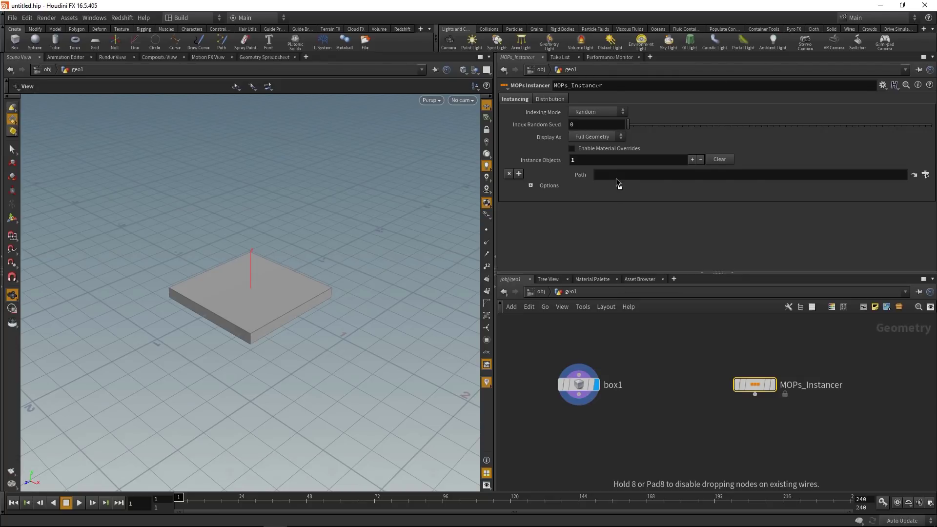
pyautogui.moveTo(617, 179); pyautogui.dragTo(616, 175)
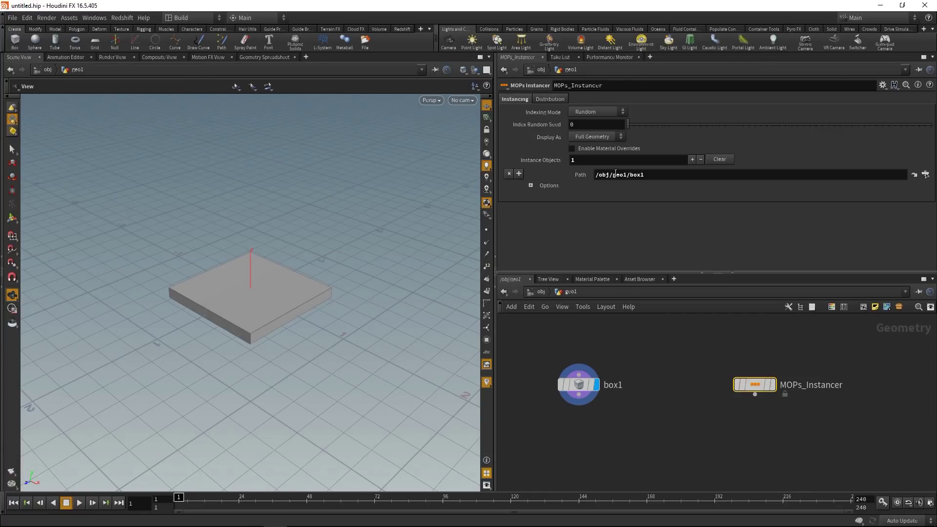
pyautogui.click(772, 385)
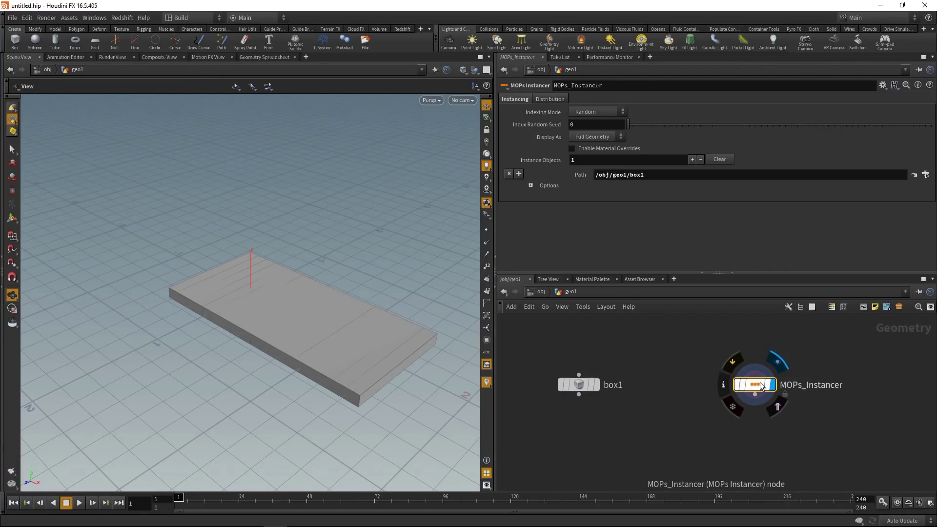
# - Set the MOPs Instancer's distribution type to Grid
pyautogui.click(550, 99)
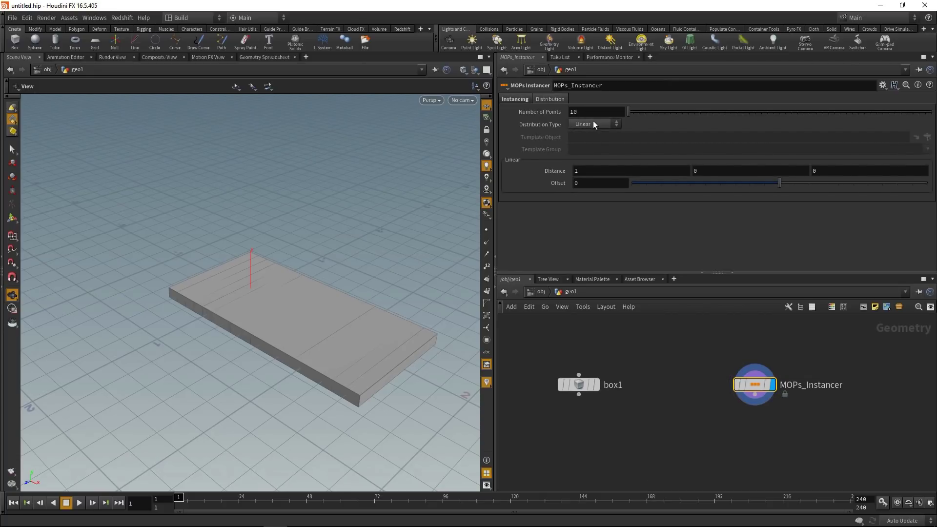
pyautogui.click(594, 123)
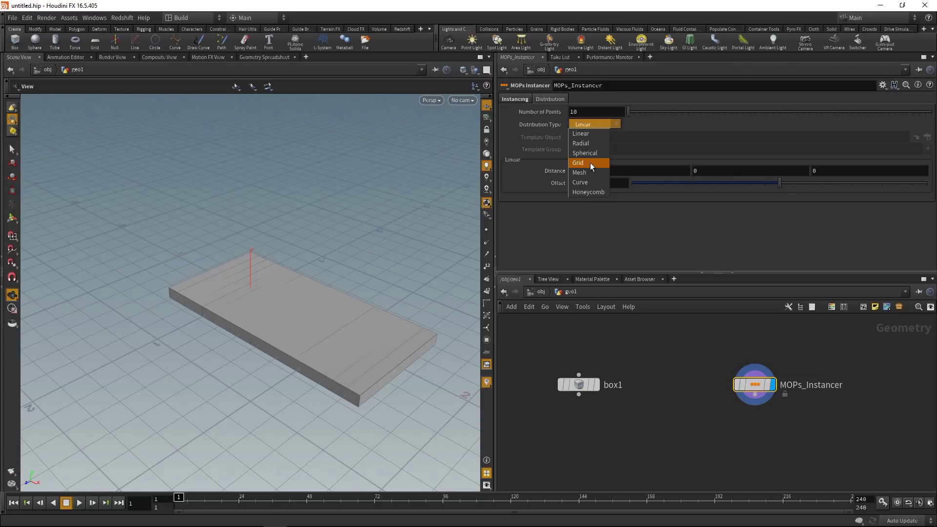
pyautogui.click(590, 162)
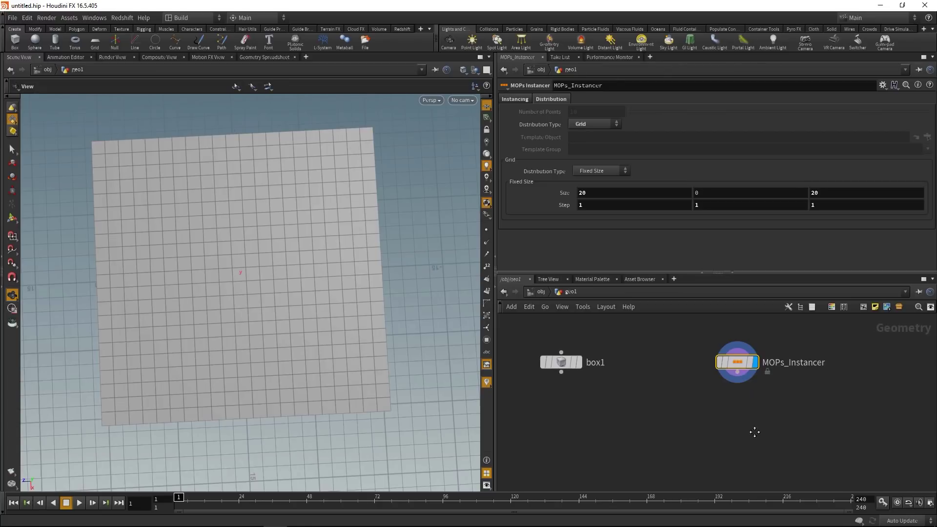
# - Add a MOPs Shape Falloff below the instancer and keyframe its Z translation at 20 on frame 24
pyautogui.click(713, 417)
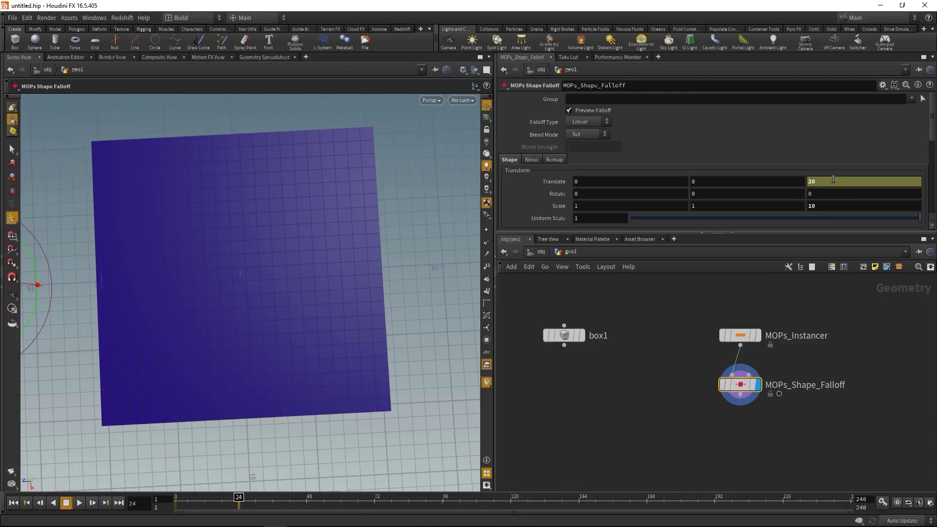
pyautogui.keyDown('alt'); pyautogui.click(833, 181); pyautogui.keyUp('alt')
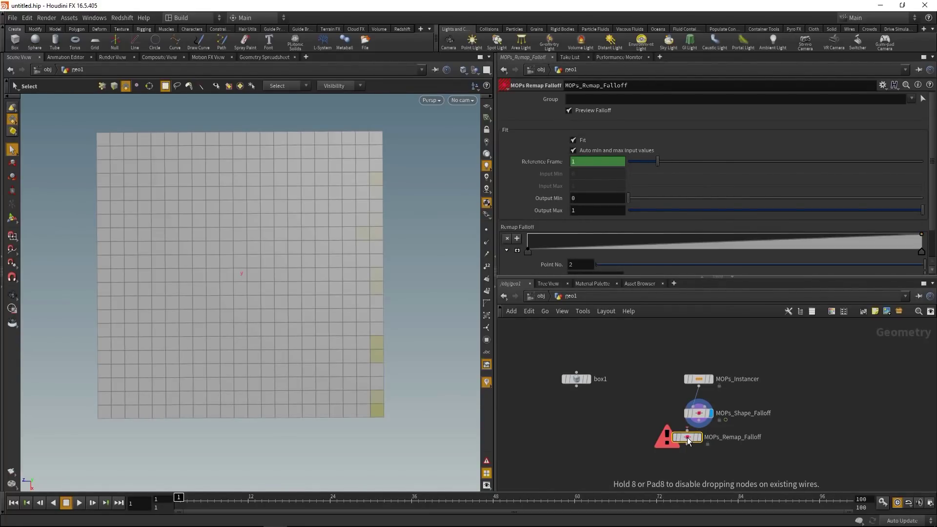
# - Invert the Remap Falloff by disabling automatic min and max input values, setting output min 1 and output max 0, and play the animation
pyautogui.click(573, 151)
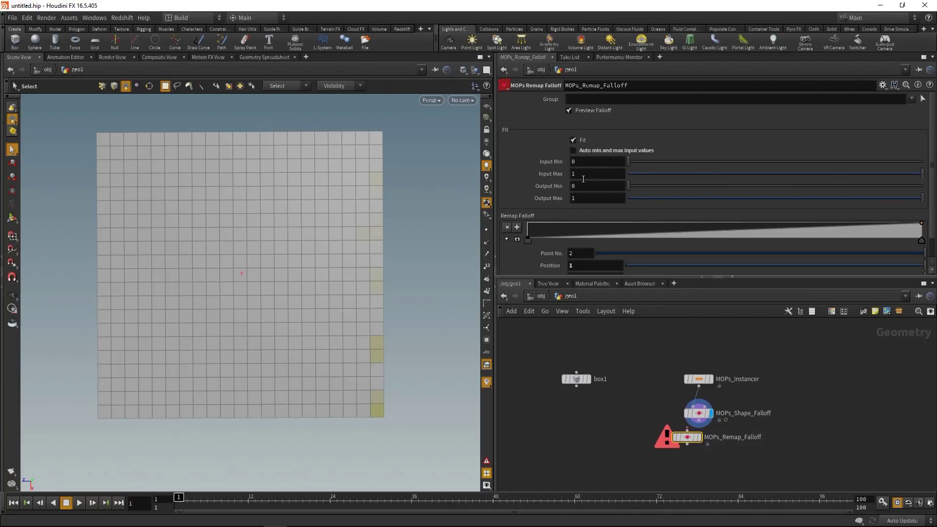
pyautogui.click(578, 185)
pyautogui.write('1')
pyautogui.press('Tab')
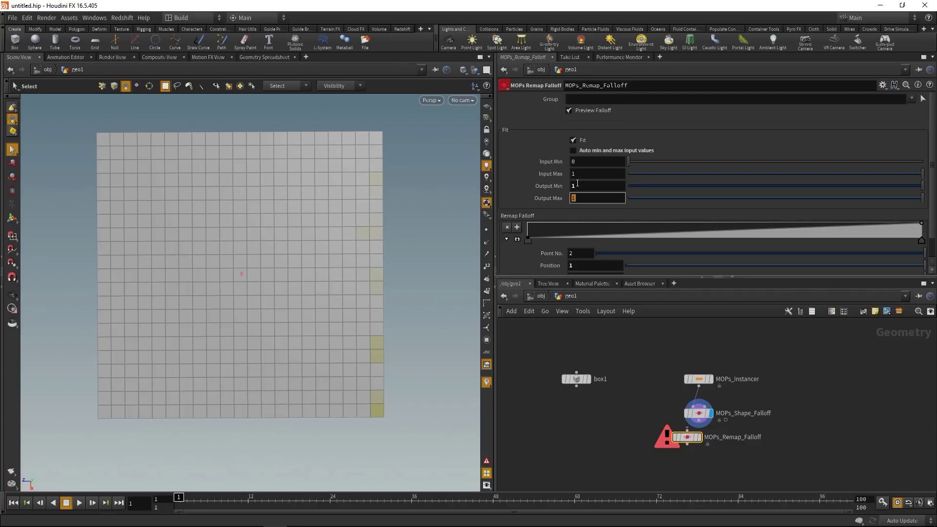
pyautogui.write('0')
pyautogui.press('Return')
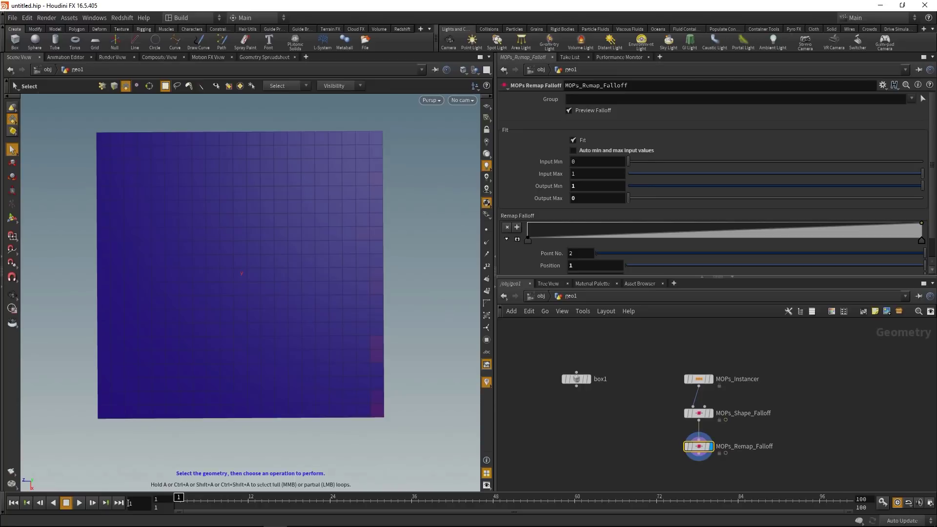
pyautogui.click(78, 504)
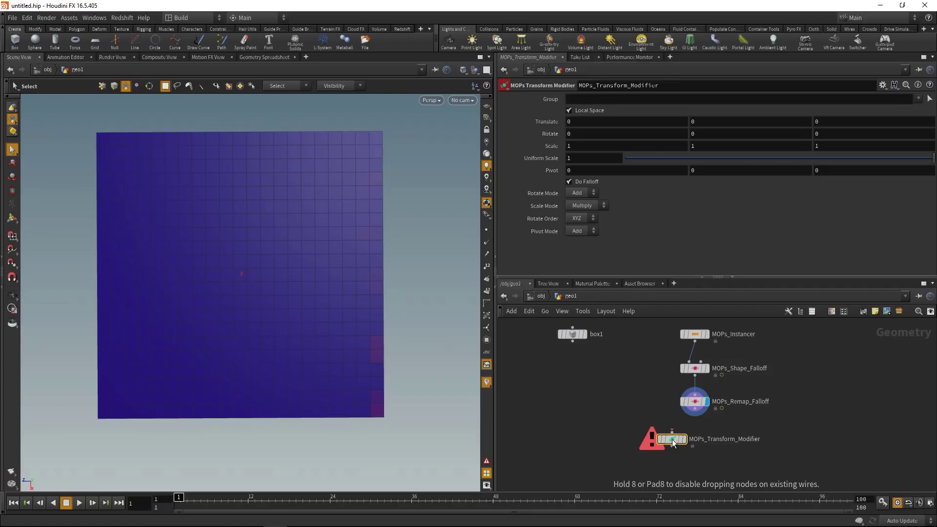
# - Set the MOPs Transform Modifier's X rotation to 180 and play the animation to preview the tile flip
pyautogui.click(586, 133)
pyautogui.write('180')
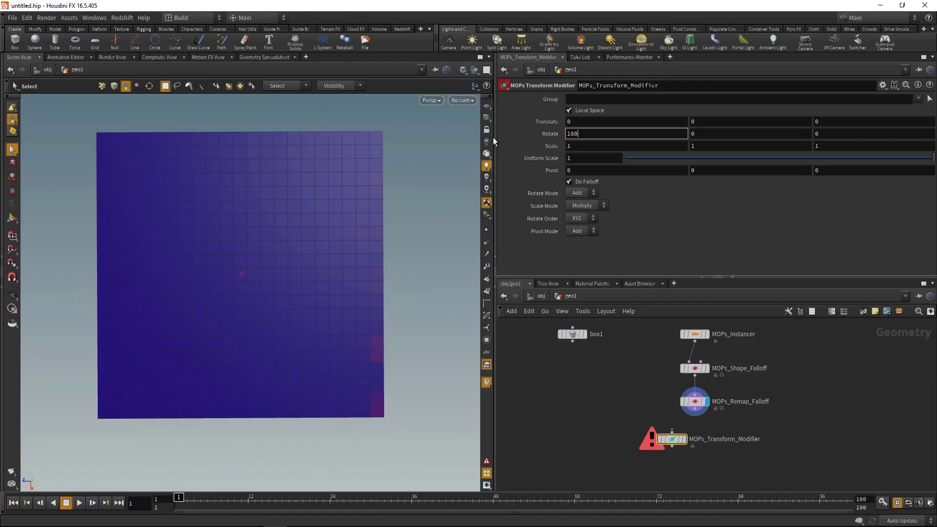
pyautogui.press('Return')
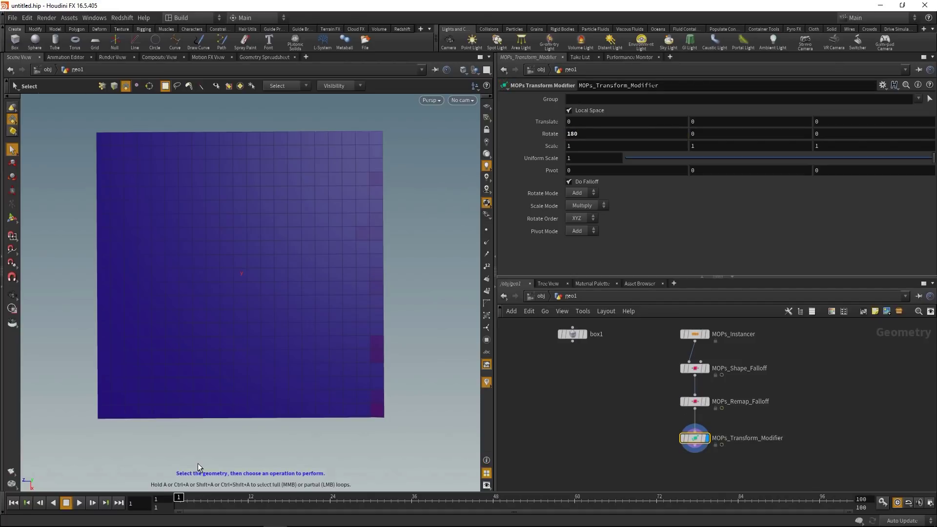
pyautogui.click(79, 503)
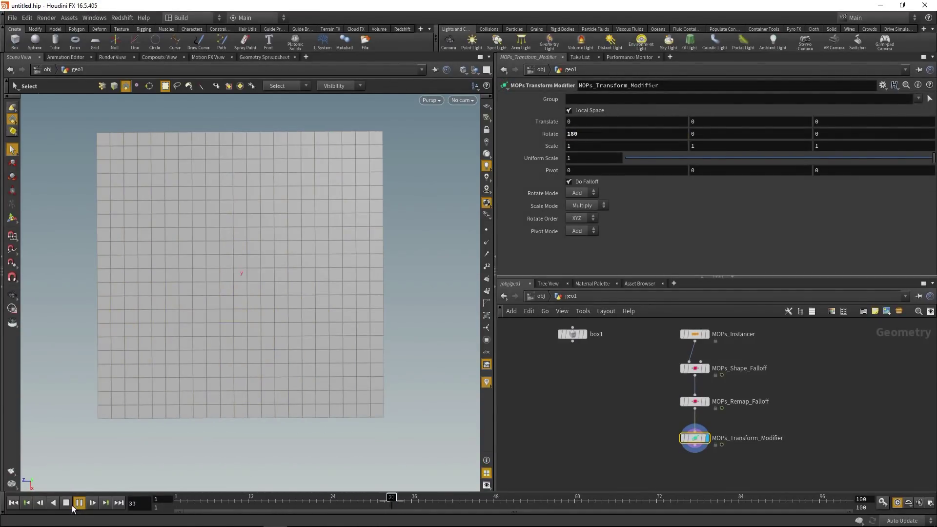
pyautogui.click(71, 505)
pyautogui.click(77, 504)
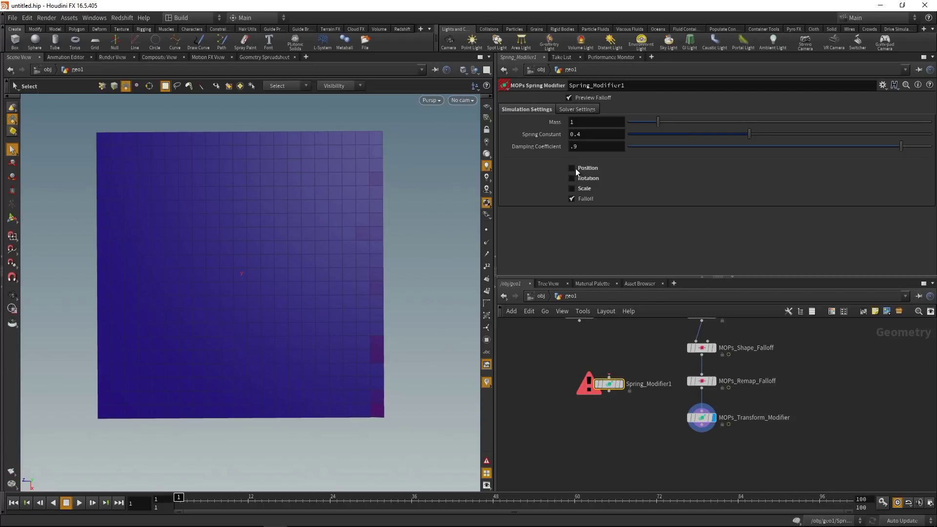
# - Insert the MOPs Spring Modifier between the Remap Falloff and the Transform Modifier, and play the animation
pyautogui.moveTo(607, 385); pyautogui.dragTo(699, 412)
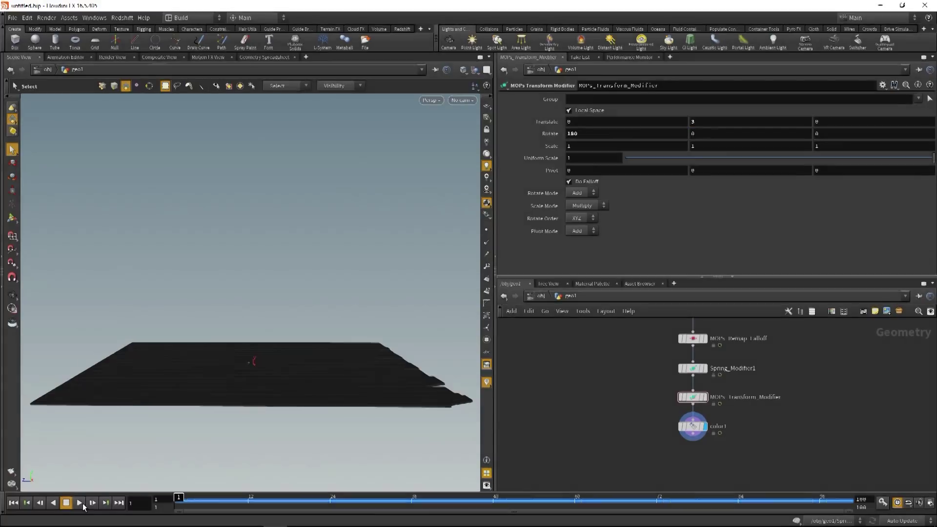
pyautogui.click(83, 503)
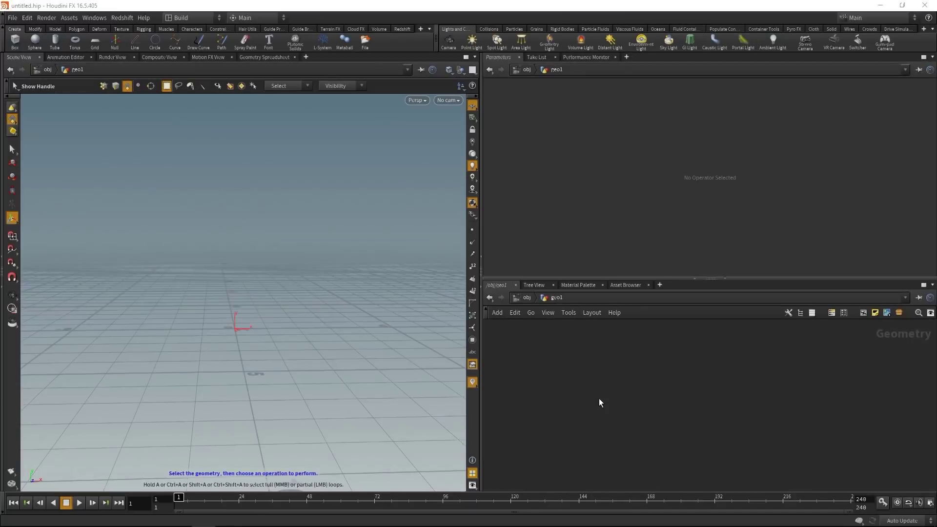
# - Create a box node in the empty geometry network and scale it to 0.1
pyautogui.press('Tab')
pyautogui.write('box')
pyautogui.press('Return')
pyautogui.click(598, 398)
pyautogui.write('.1')
pyautogui.press('Return')
# - Add a MOPs Instancer below the box and assign /obj/geo1/box1 as its instance object
pyautogui.click(854, 340)
pyautogui.click(576, 420)
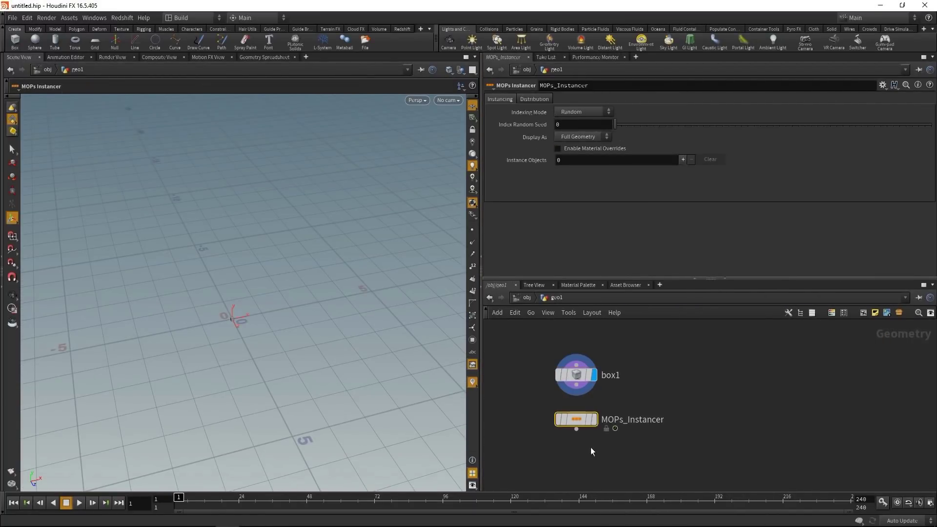
pyautogui.click(683, 159)
pyautogui.moveTo(575, 365); pyautogui.dragTo(610, 174)
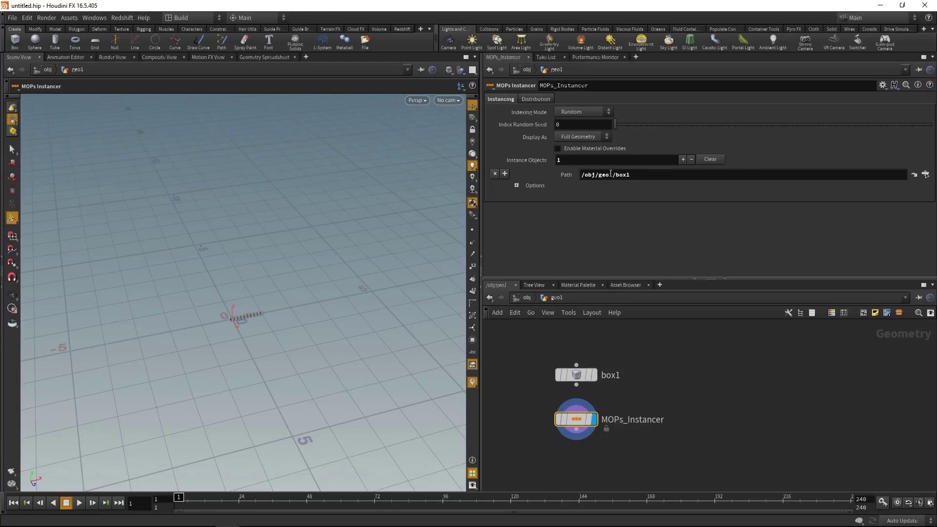
# - Distribute the instanced boxes as a grid with a fixed size of 3 in X and Z
pyautogui.click(535, 99)
pyautogui.click(581, 124)
pyautogui.click(571, 162)
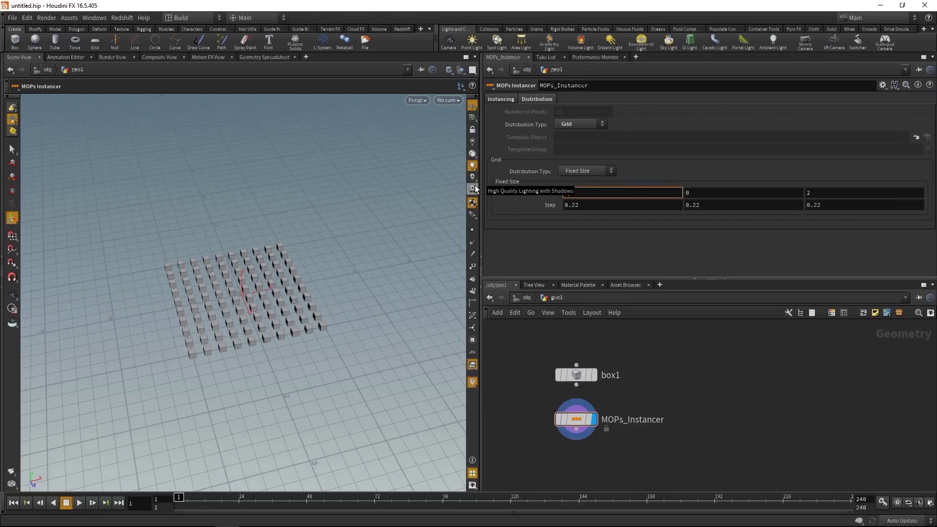
pyautogui.press('Return')
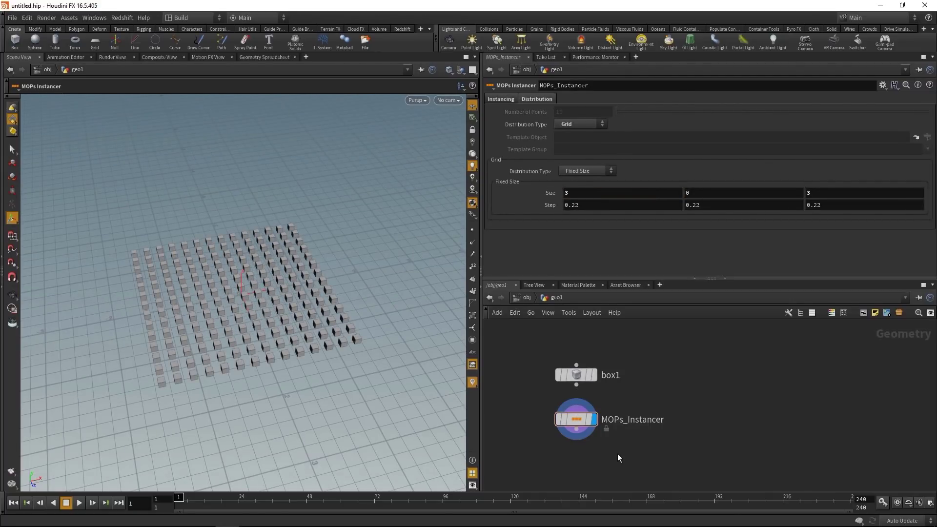
# - Add a MOPs Shape Falloff below the instancer and set its falloff type to Spherical
pyautogui.press('Tab')
pyautogui.moveTo(604, 318)
pyautogui.moveTo(686, 318)
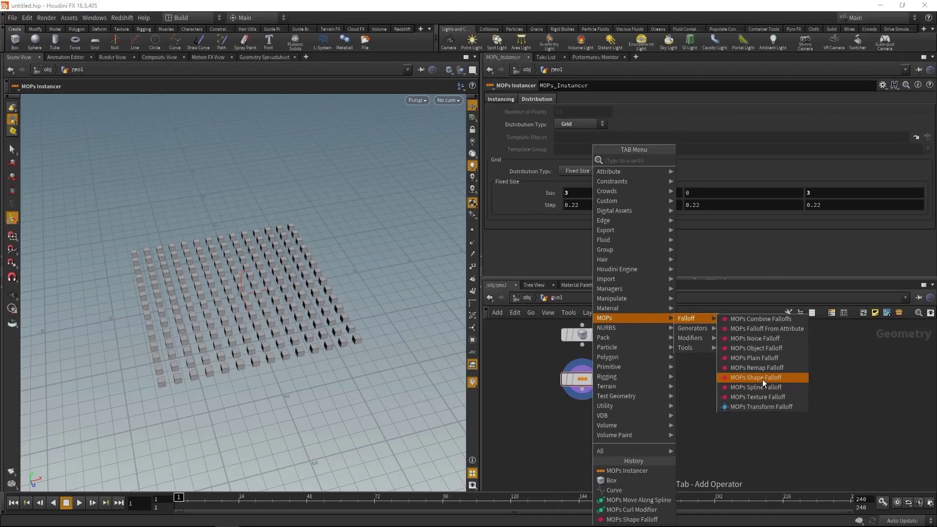
pyautogui.click(763, 380)
pyautogui.click(585, 432)
pyautogui.click(576, 122)
pyautogui.click(575, 144)
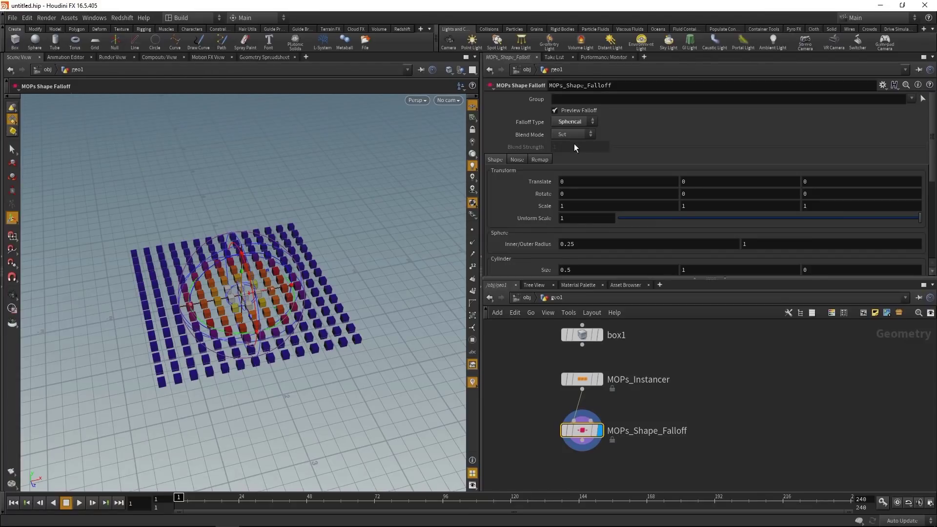
# - Add a MOPs Move Along Spline modifier below the Shape Falloff
pyautogui.press('Tab')
pyautogui.moveTo(611, 318)
pyautogui.moveTo(697, 338)
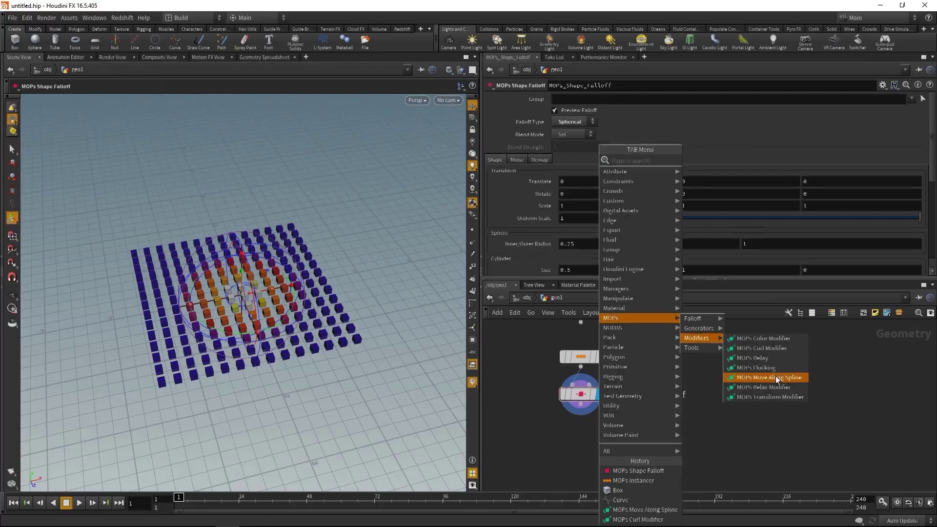
pyautogui.click(778, 378)
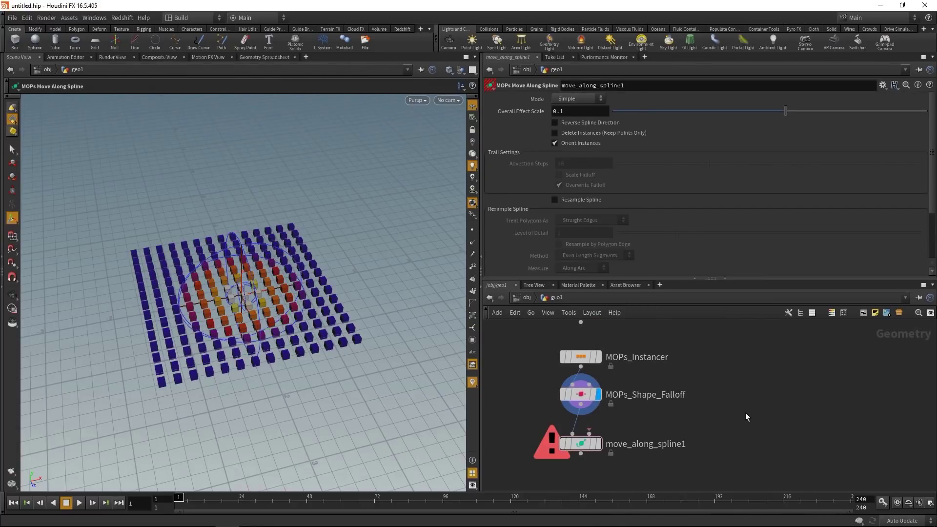
# - Create a curve node and draw a four-point zigzag in the front view, rising from the origin to about 6.2 units high
pyautogui.press('Tab')
pyautogui.write('curve')
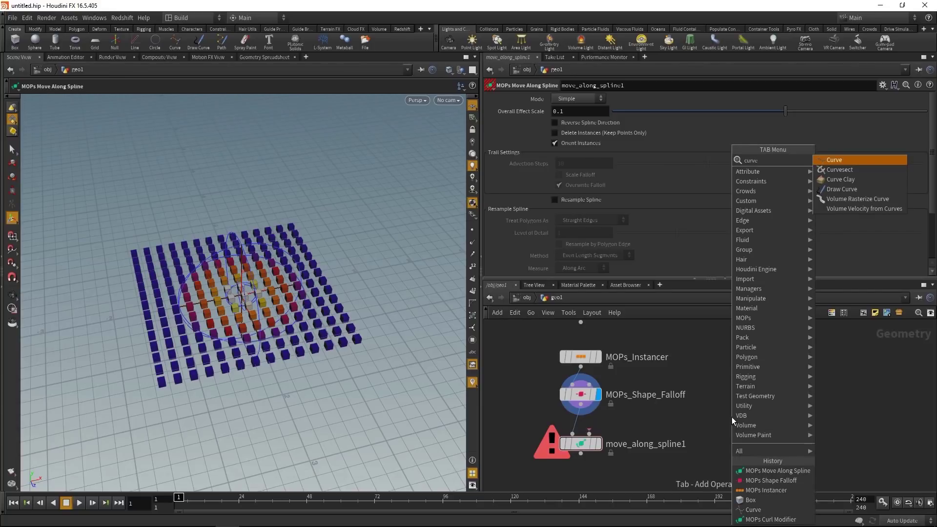
pyautogui.press('Return')
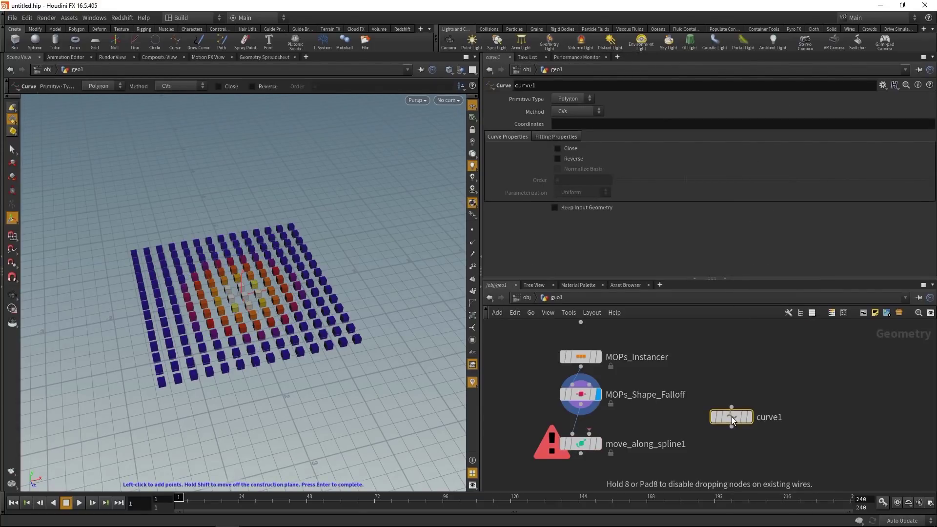
pyautogui.hotkey('space', '3')
pyautogui.click(224, 314)
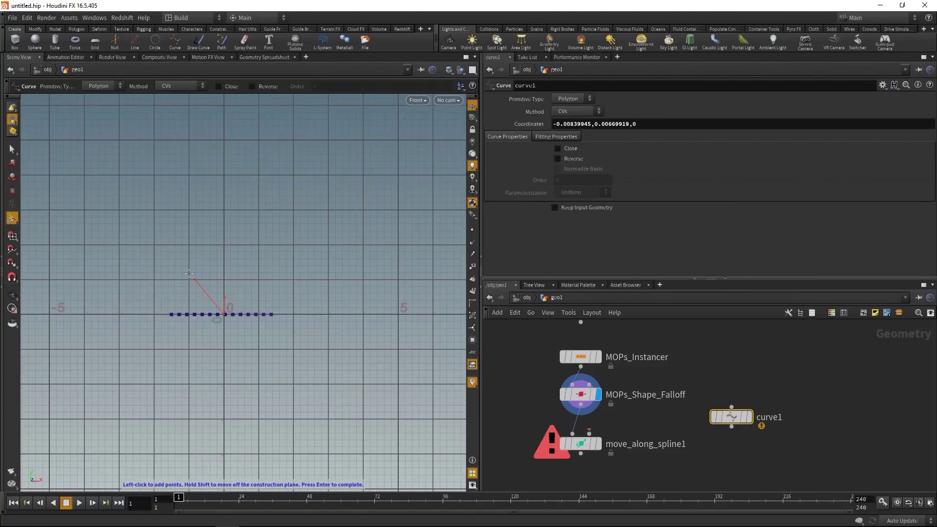
pyautogui.click(171, 251)
pyautogui.click(292, 163)
pyautogui.click(214, 98)
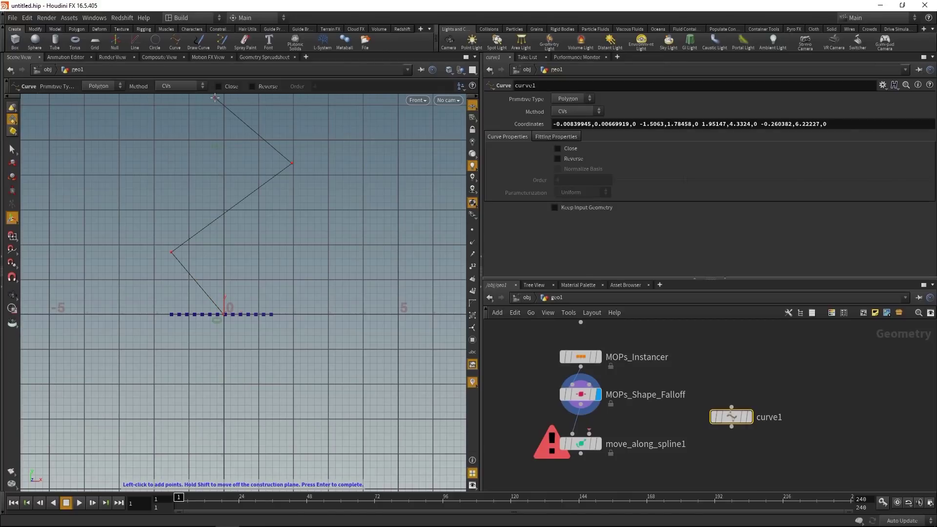
pyautogui.press('Return')
pyautogui.hotkey('space', '1')
# - Connect the curve to the Move Along Spline node's second input and select that node
pyautogui.moveTo(731, 426); pyautogui.dragTo(589, 433)
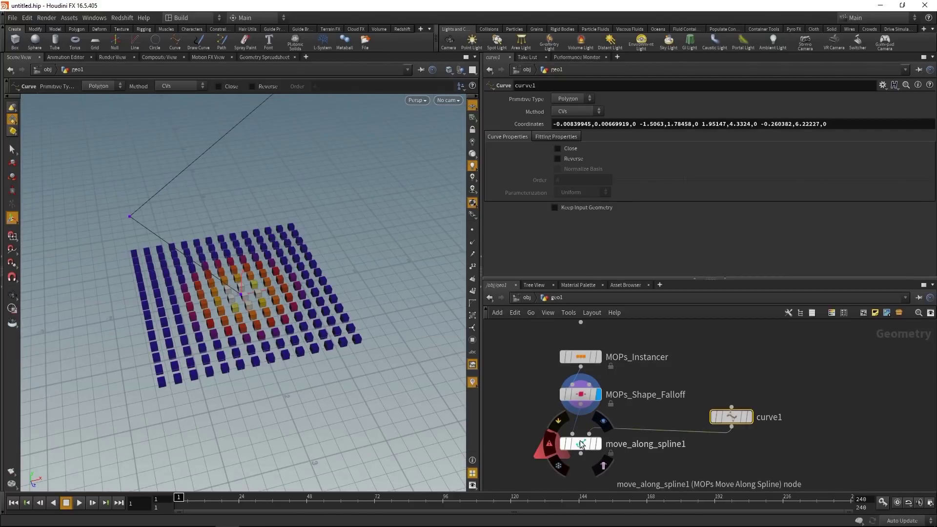
pyautogui.click(582, 444)
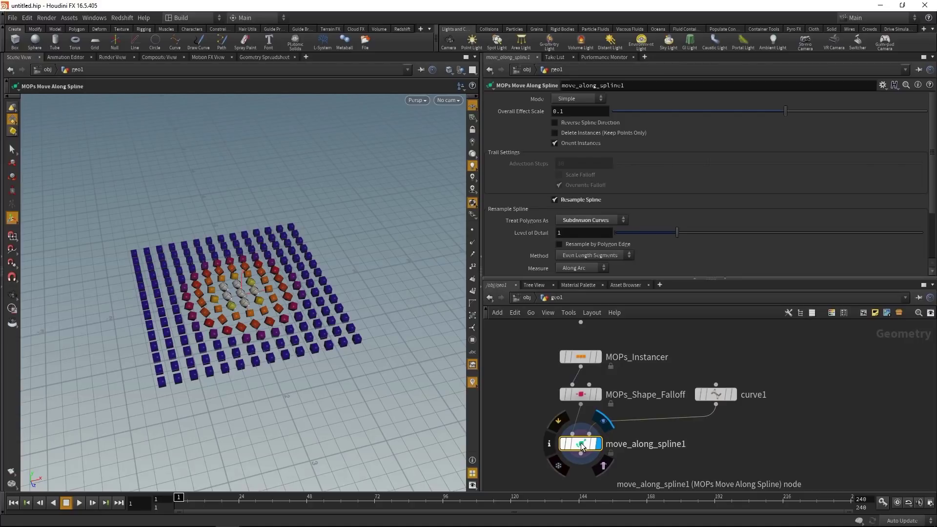
# - Try raising the Move Along Spline's Overall Effect Scale to about 0.74, and undo the change
pyautogui.moveTo(785, 111); pyautogui.dragTo(888, 111)
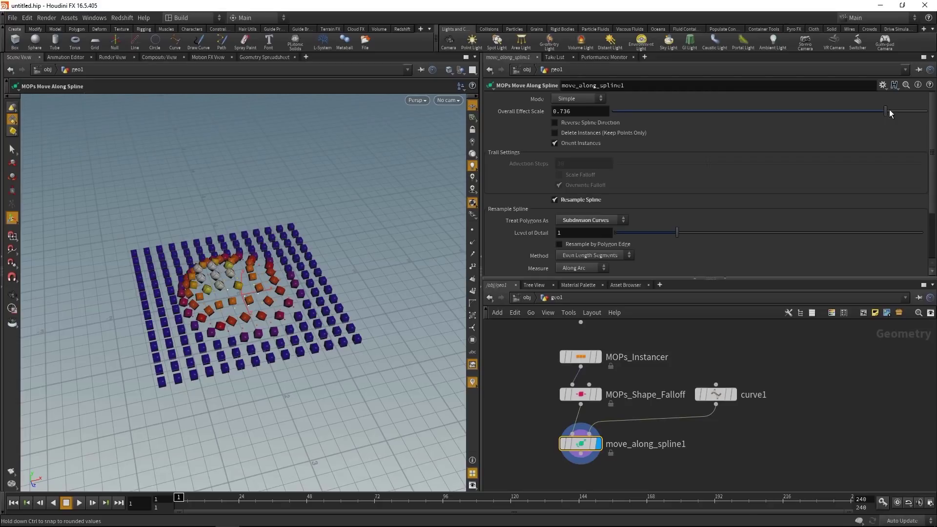
pyautogui.hotkey('ctrl', 'z')
# - Set the Move Along Spline mode to Trail (Points) with 64 advection steps, and delete the instances to keep points only
pyautogui.click(578, 98)
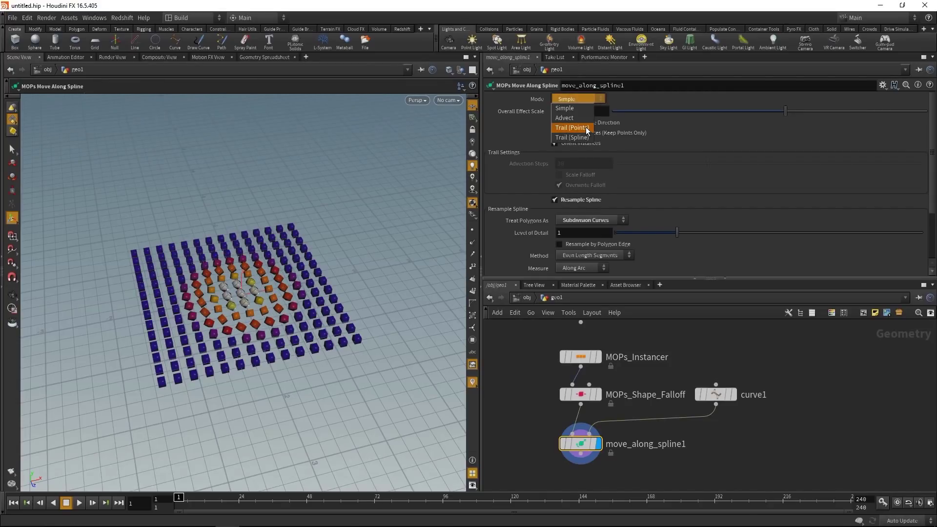
pyautogui.click(586, 127)
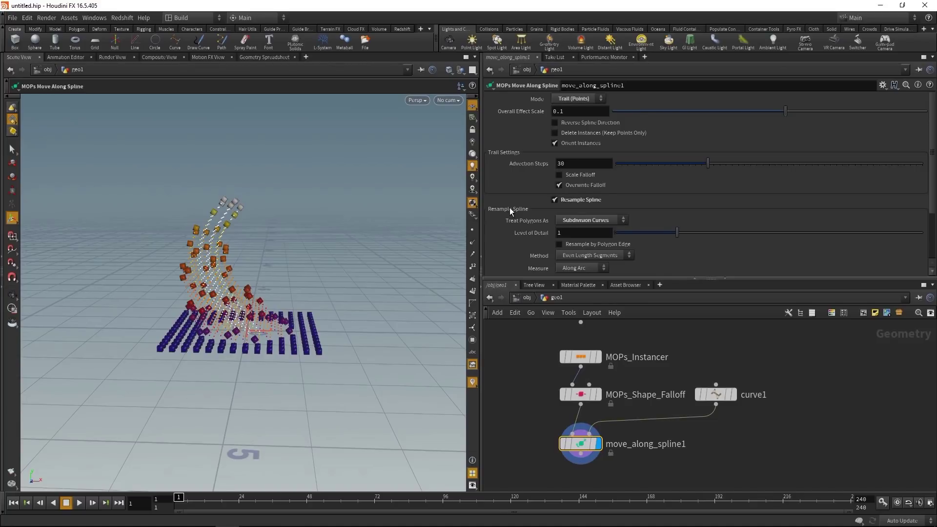
pyautogui.doubleClick(575, 165)
pyautogui.write('64')
pyautogui.press('Return')
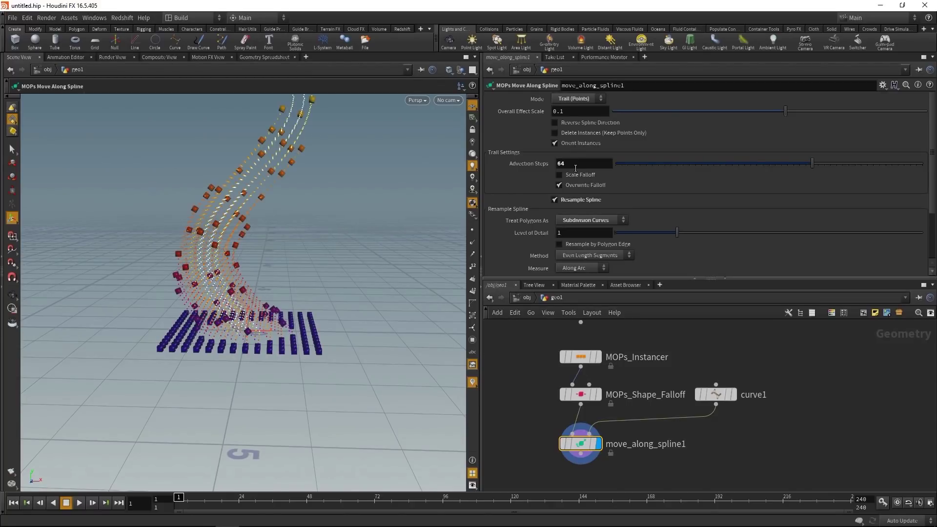
pyautogui.click(555, 132)
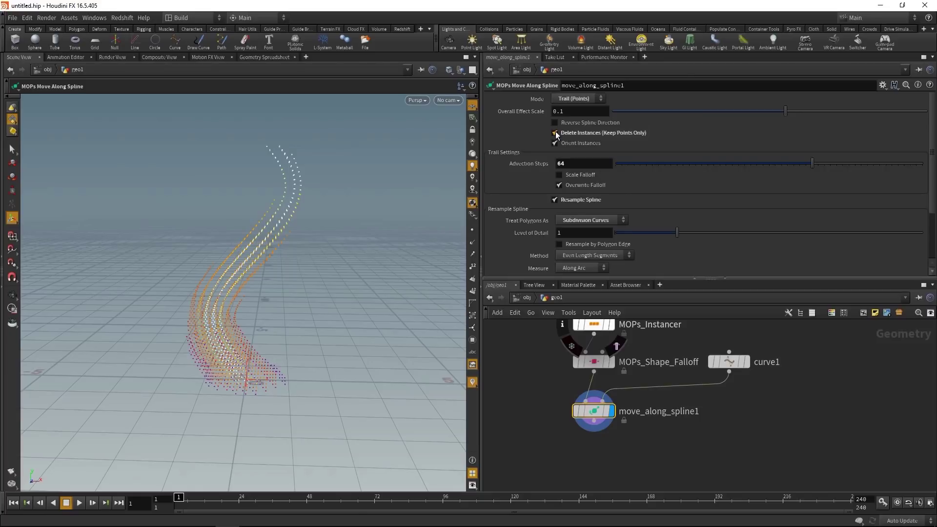
# - Add a MOPs Curl Modifier below the Move Along Spline in Trail (Lines) mode, with effect scale 0.05 and 25 advection steps
pyautogui.press('Tab')
pyautogui.moveTo(634, 339)
pyautogui.click(762, 350)
pyautogui.click(589, 461)
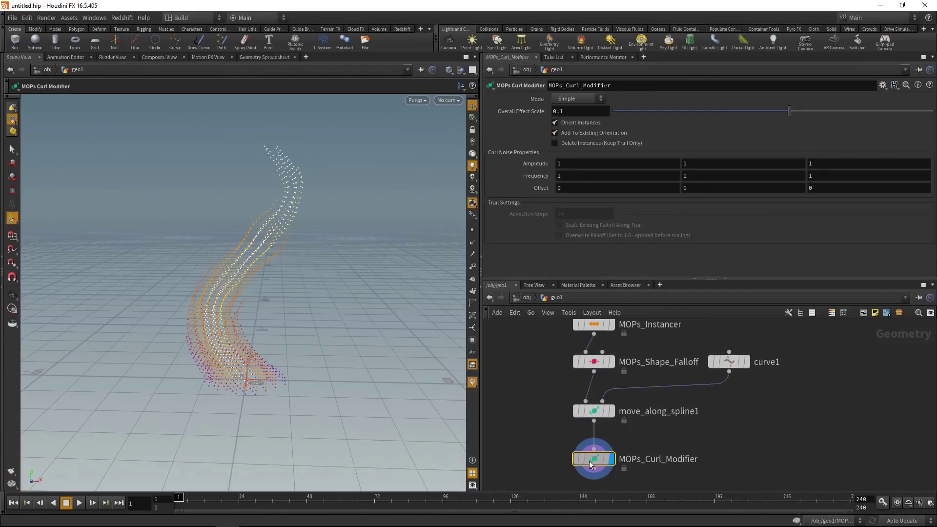
pyautogui.click(579, 98)
pyautogui.click(584, 124)
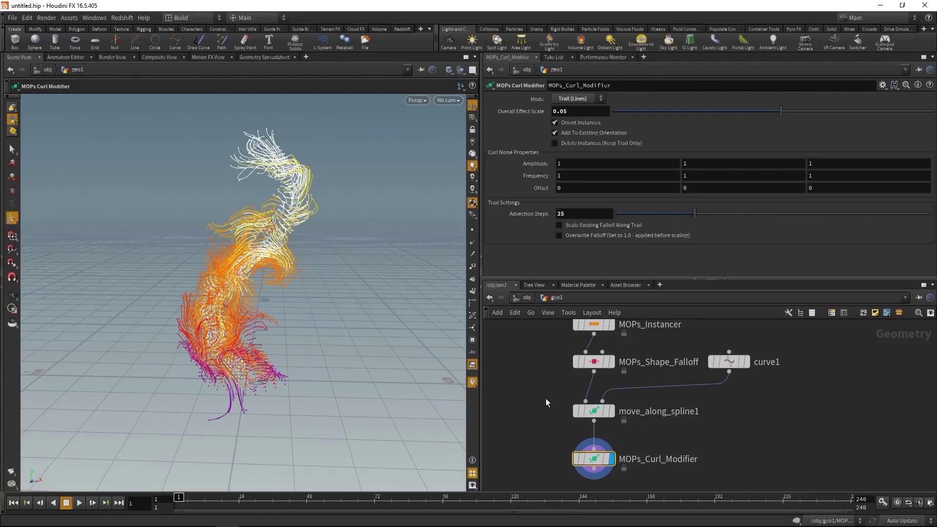
# - Disable Overwrite Falloff and enable Scale Falloff on the Move Along Spline node
pyautogui.click(594, 411)
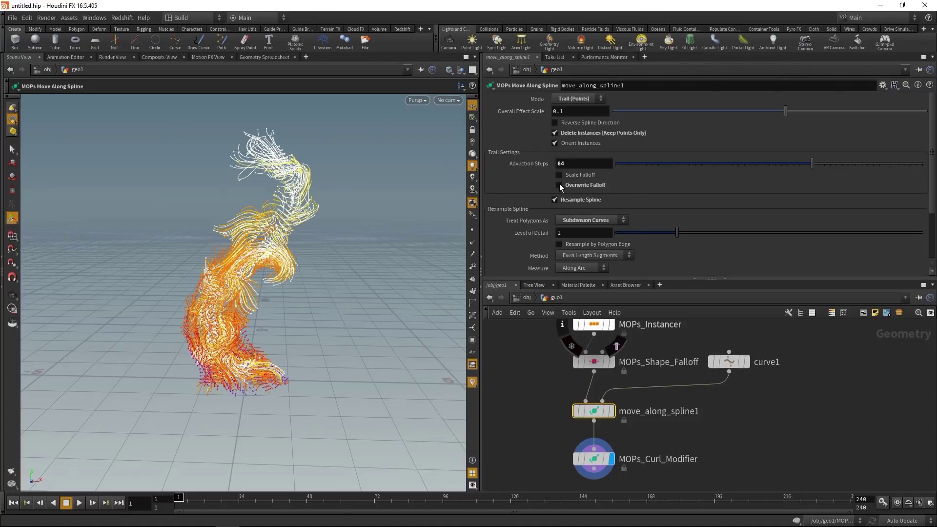
pyautogui.click(559, 175)
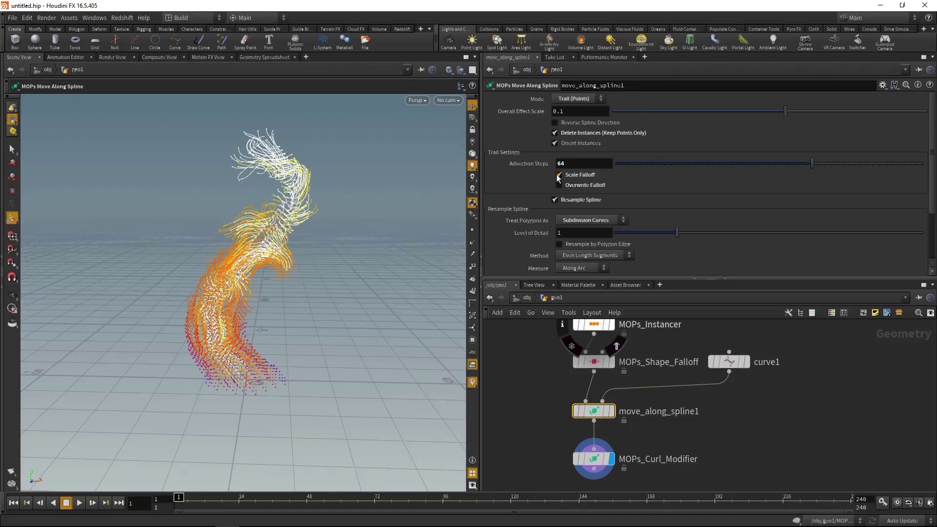
# - Insert a MOPs Remap Falloff before the Curl Modifier and move its ramp's end point to roughly the ramp's middle
pyautogui.press('Tab')
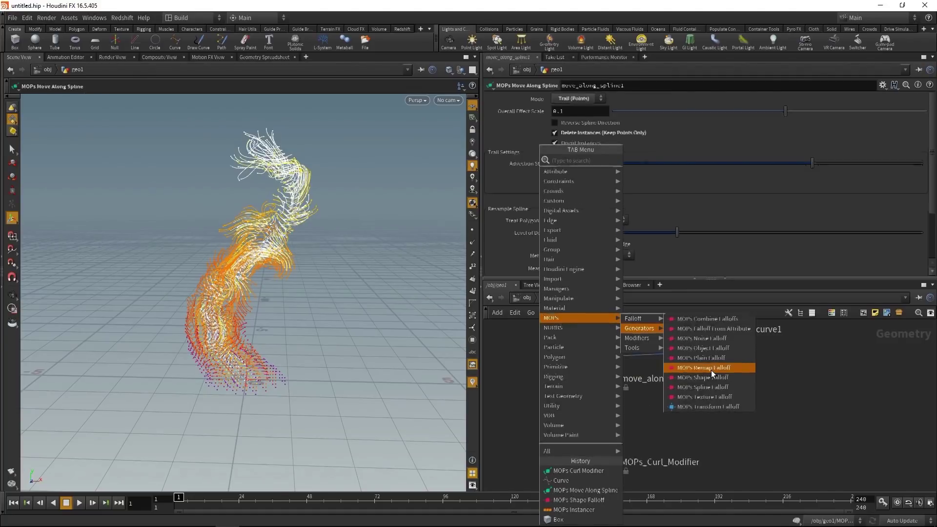
pyautogui.click(711, 370)
pyautogui.moveTo(912, 254); pyautogui.dragTo(734, 256)
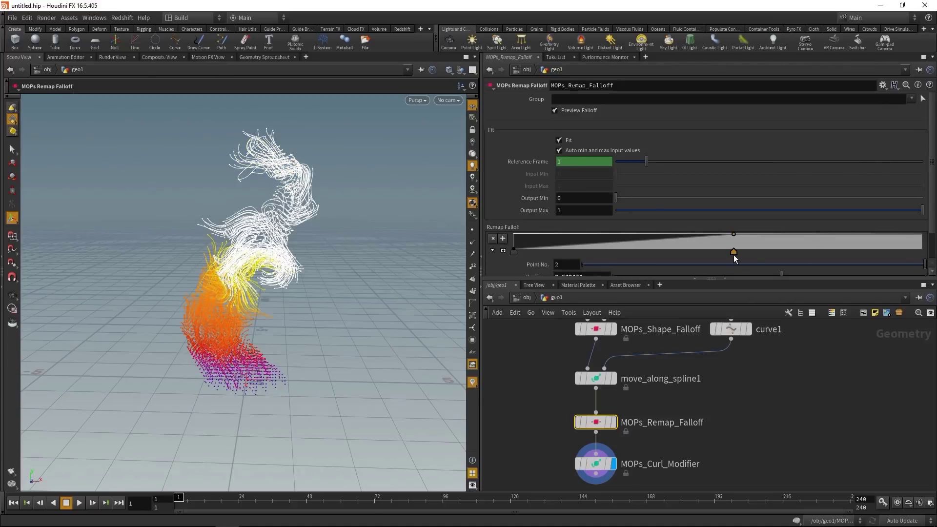
# - Add a MOPs Sweep Spline generator below the Curl Modifier, with the curl trails feeding its second input
pyautogui.press('Tab')
pyautogui.moveTo(605, 317)
pyautogui.moveTo(688, 328)
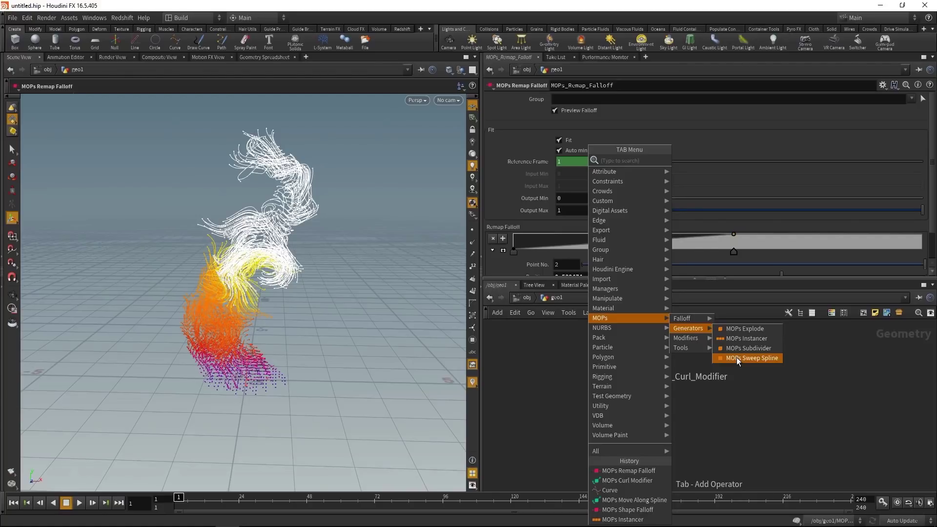
pyautogui.click(737, 357)
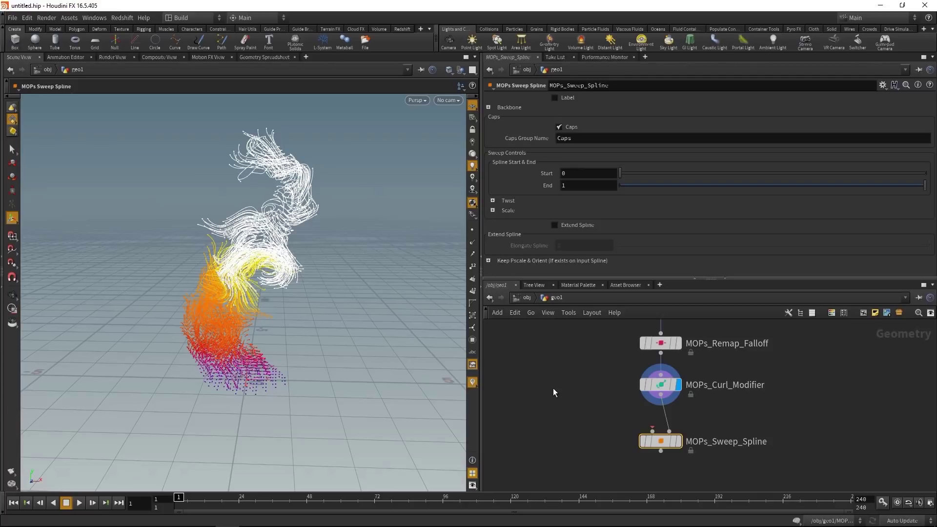
# - Create a polygon circle with 3 divisions and uniform scale 0.1, and connect it to the first input of the displayed Sweep Spline
pyautogui.press('Return')
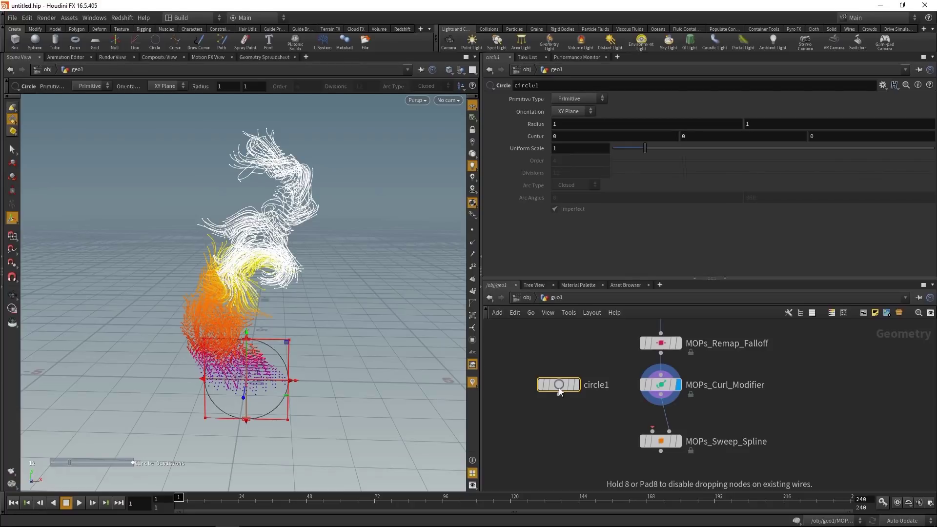
pyautogui.click(578, 99)
pyautogui.click(572, 118)
pyautogui.click(579, 172)
pyautogui.write('3')
pyautogui.click(561, 148)
pyautogui.write('.1')
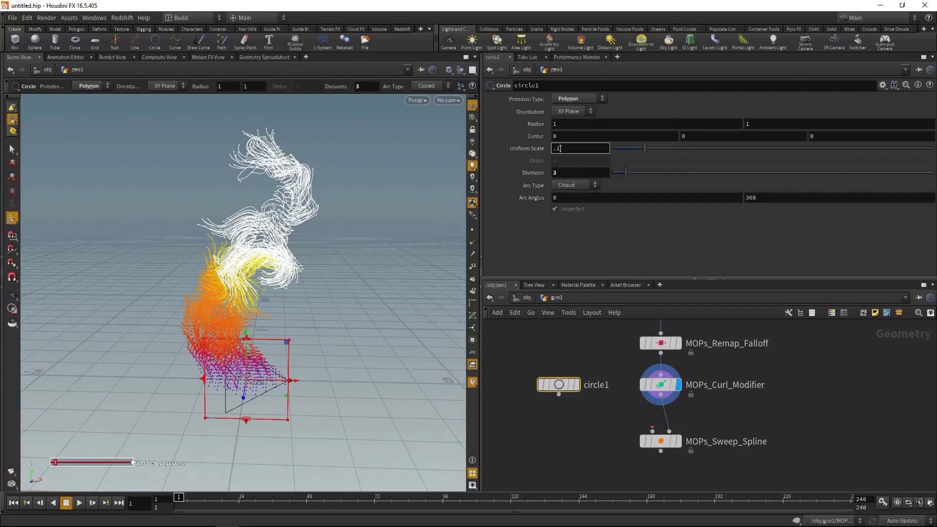
pyautogui.press('Return')
pyautogui.moveTo(558, 394); pyautogui.dragTo(653, 432)
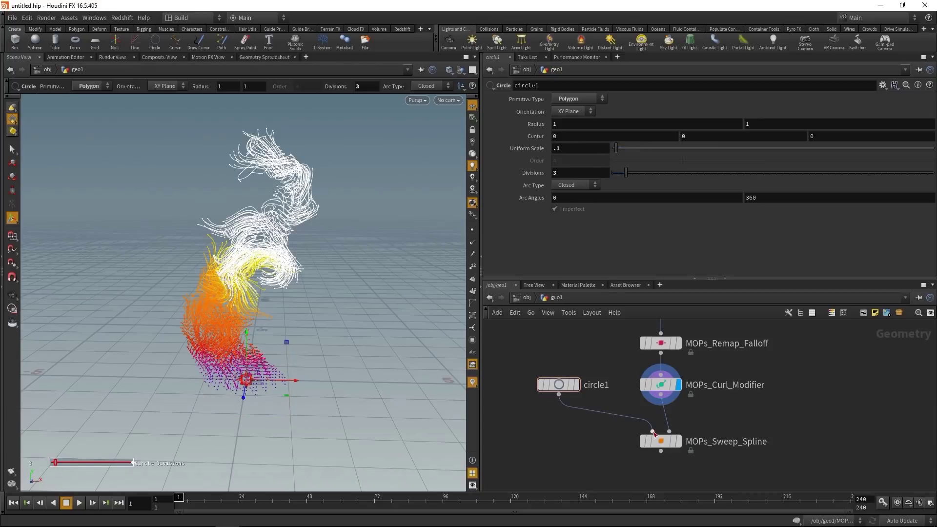
pyautogui.click(657, 439)
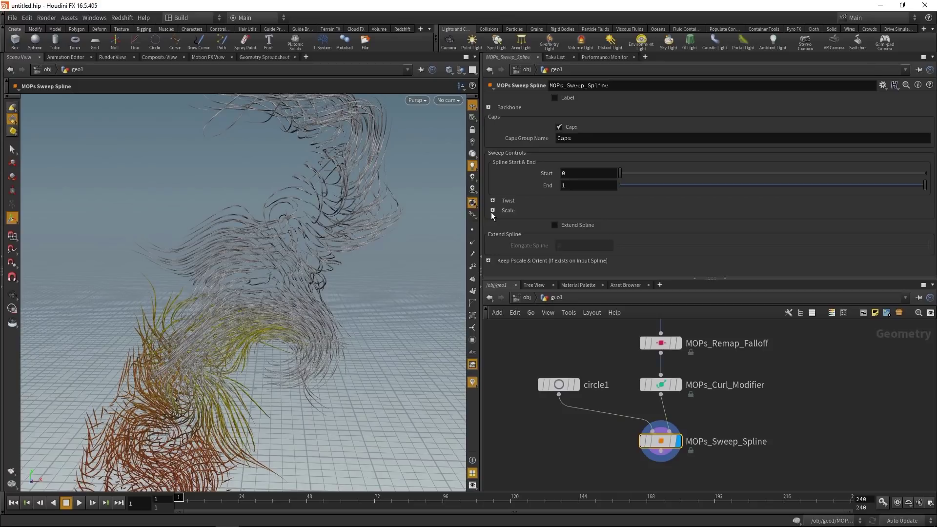
# - Set the Sweep Spline's Max Scale to 0.5 and shift the scale ramp's middle point towards the spline's end
pyautogui.click(492, 211)
pyautogui.scroll(-3, 932, 199)
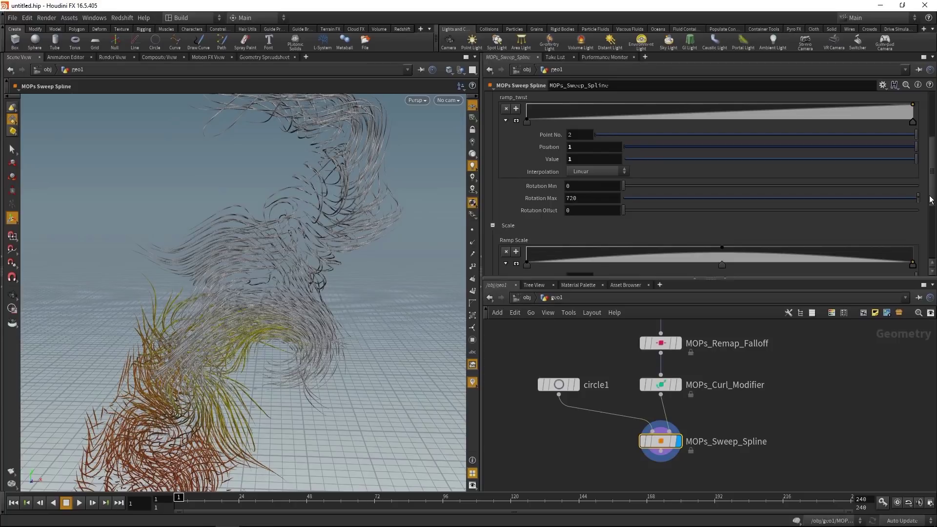
pyautogui.scroll(-2, 931, 200)
pyautogui.click(591, 274)
pyautogui.write('0.5')
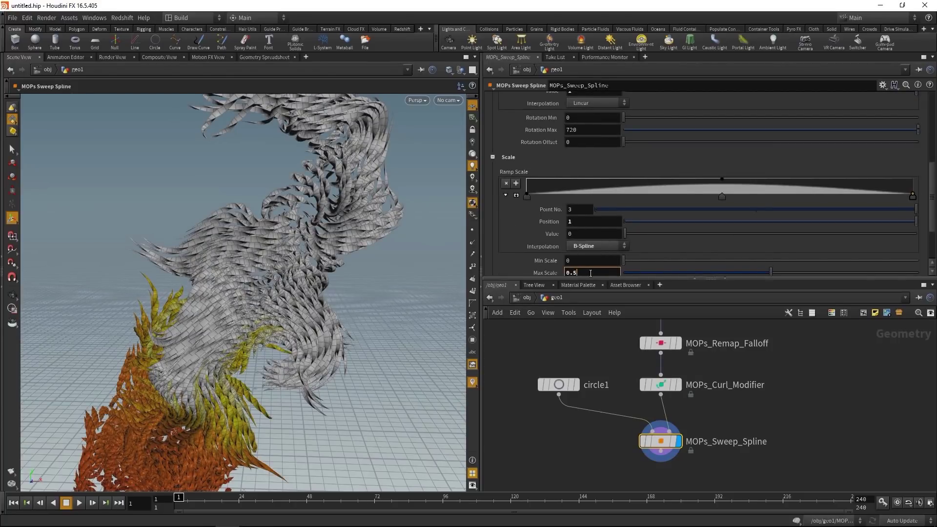
pyautogui.press('Return')
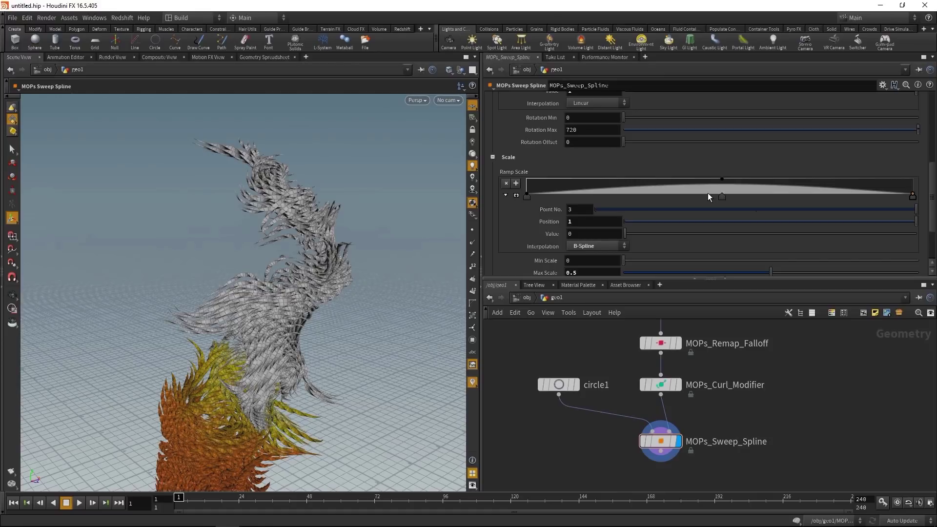
pyautogui.moveTo(708, 192); pyautogui.dragTo(785, 178)
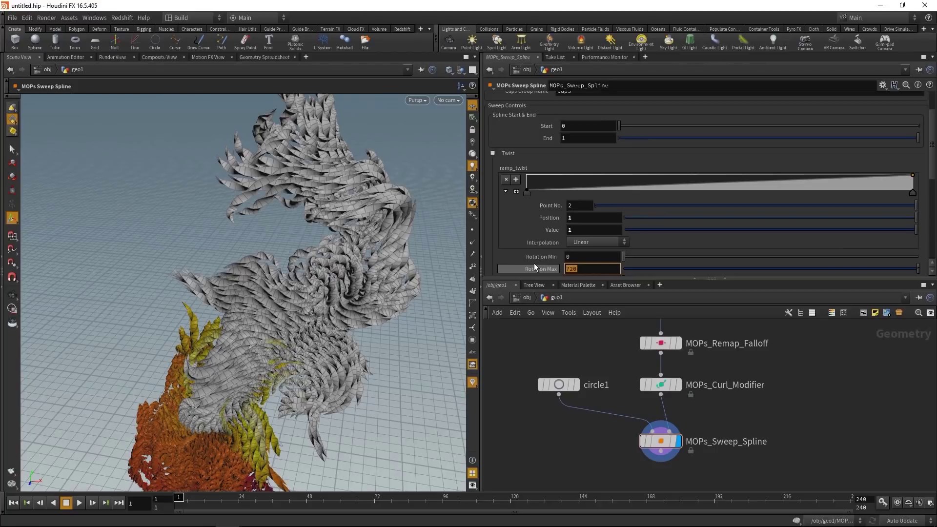
# - Set the Sweep Spline's twist Rotation Max to 360 and lower the spline End value to shorten the sweeps
pyautogui.write('360')
pyautogui.press('Return')
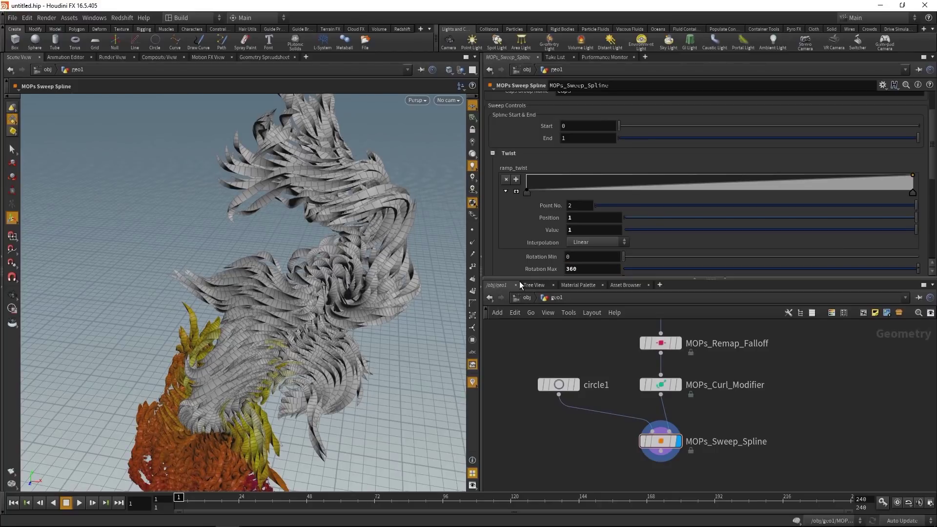
pyautogui.moveTo(918, 138); pyautogui.dragTo(821, 142)
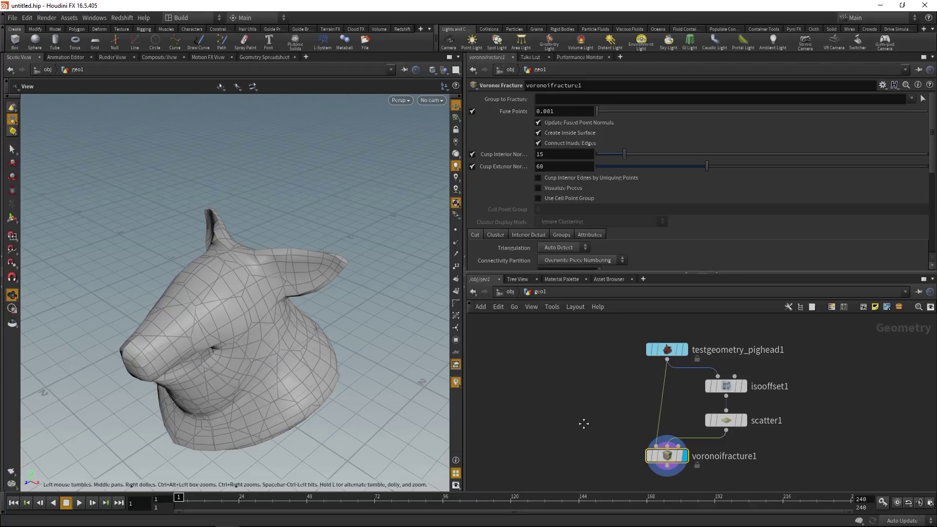
# - Add a MOPs Convert node below the pig head's Voronoi Fracture, followed by a Reorient node
pyautogui.click(584, 424)
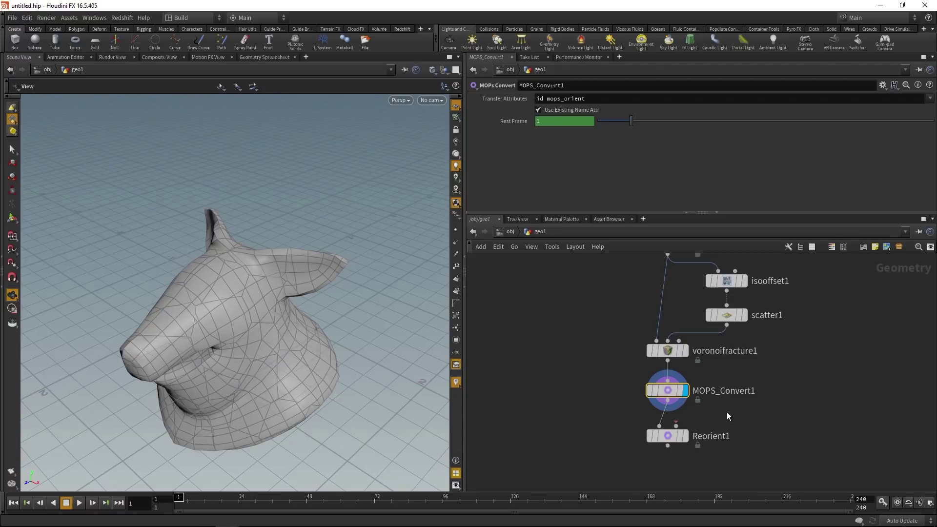
# - Add a linear MOPs Shape Falloff and a Transform Modifier with near-zero uniform scale below Reorient, and select the falloff
pyautogui.scroll(-2, 727, 412)
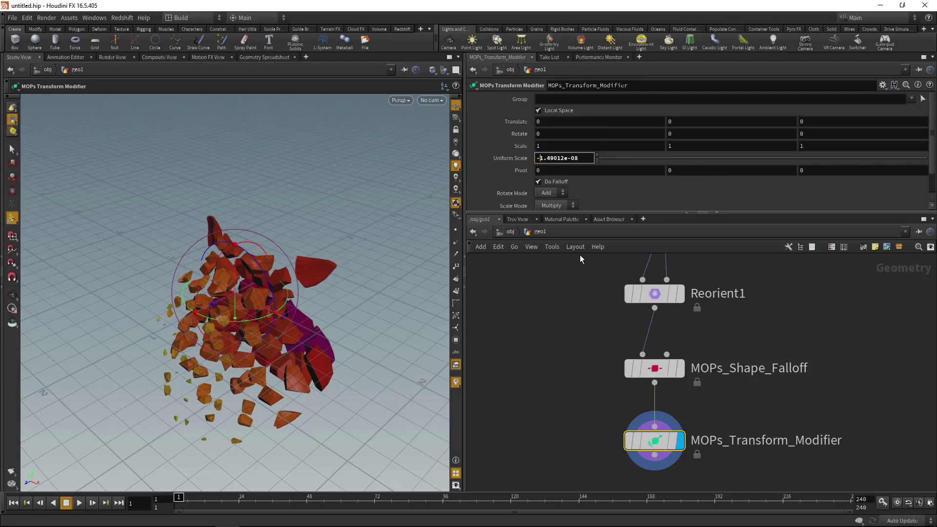
pyautogui.press('Up')
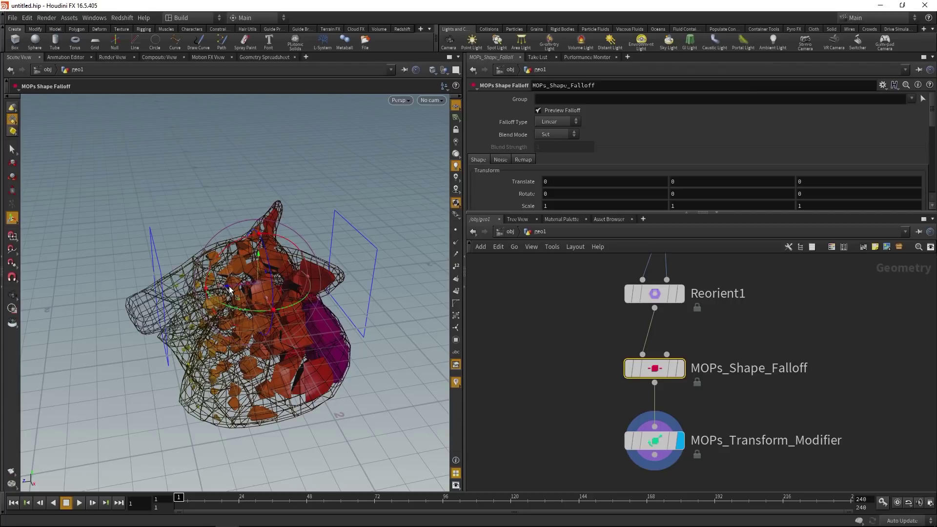